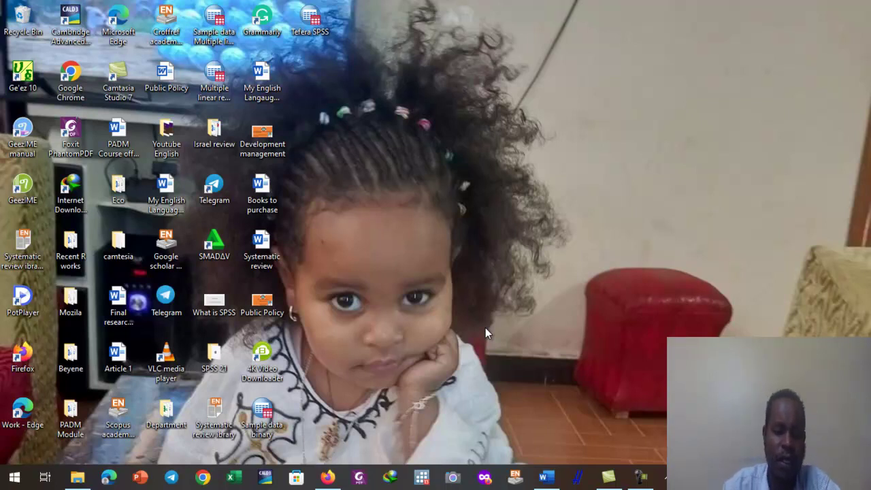
# - Open the "Sample data binary" data file from the desktop
pyautogui.rightClick(274, 426)
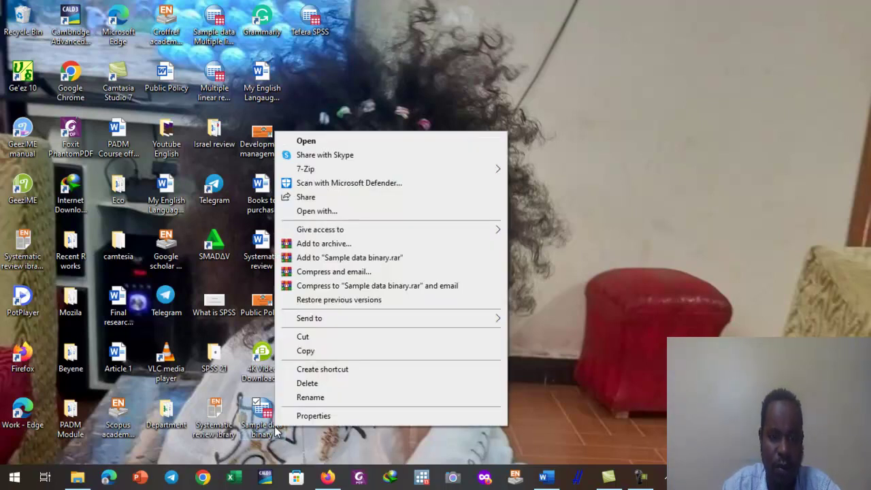
pyautogui.click(373, 142)
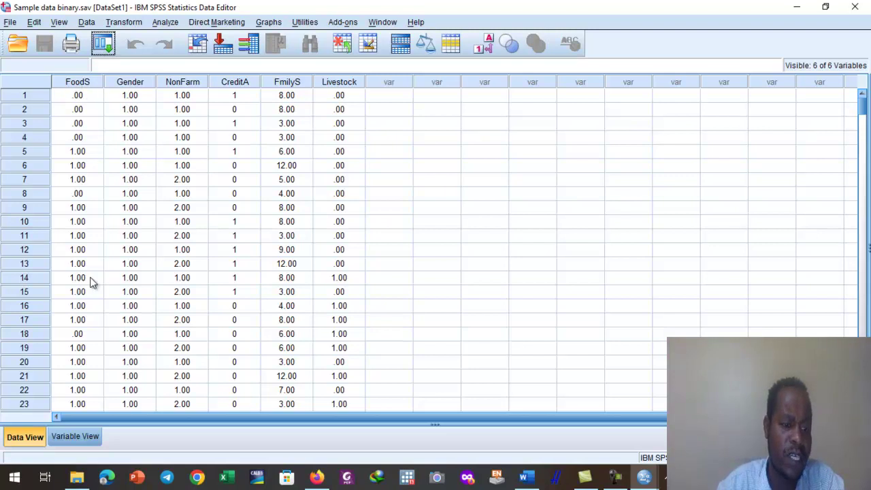
# - Examine the variable definitions and the value labels assigned to the FoodS variable, leaving them unedited
pyautogui.click(71, 437)
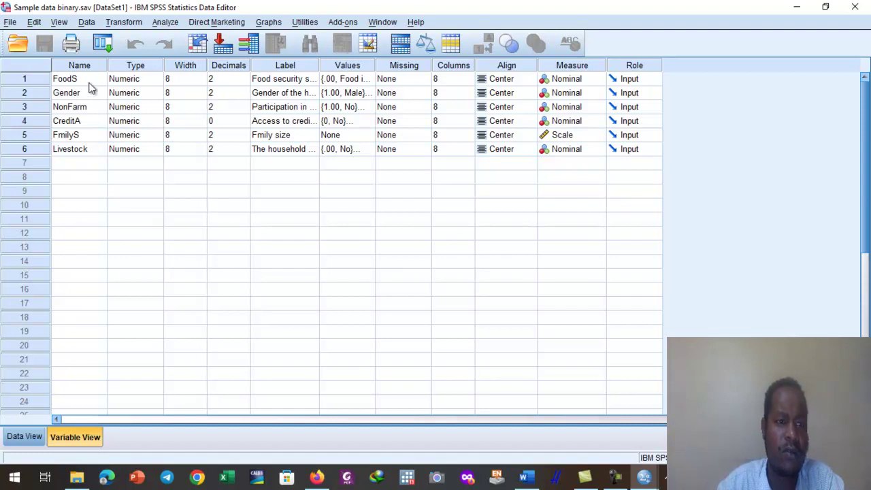
pyautogui.click(367, 80)
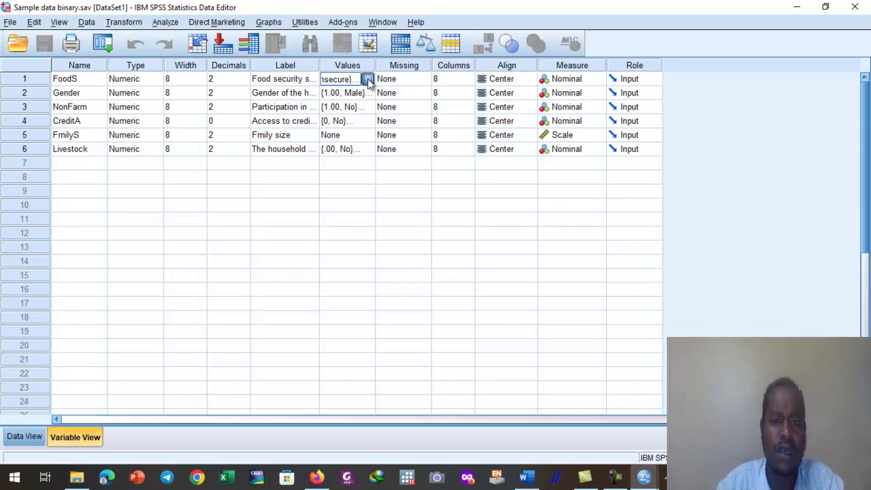
pyautogui.click(370, 79)
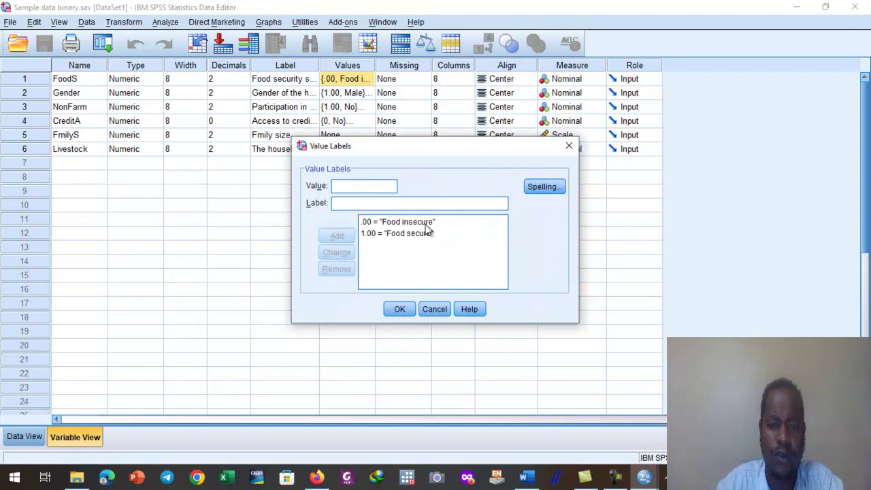
pyautogui.click(480, 232)
pyautogui.click(435, 225)
pyautogui.click(378, 235)
pyautogui.click(381, 225)
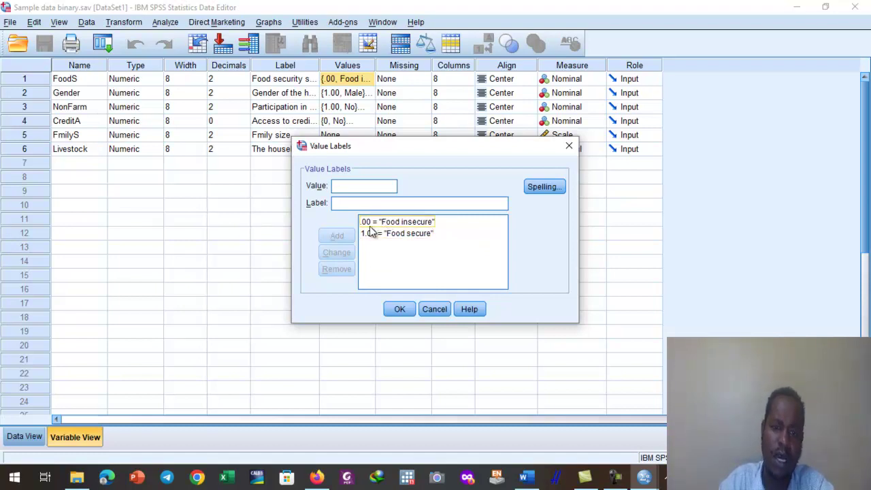
pyautogui.click(402, 236)
pyautogui.click(439, 247)
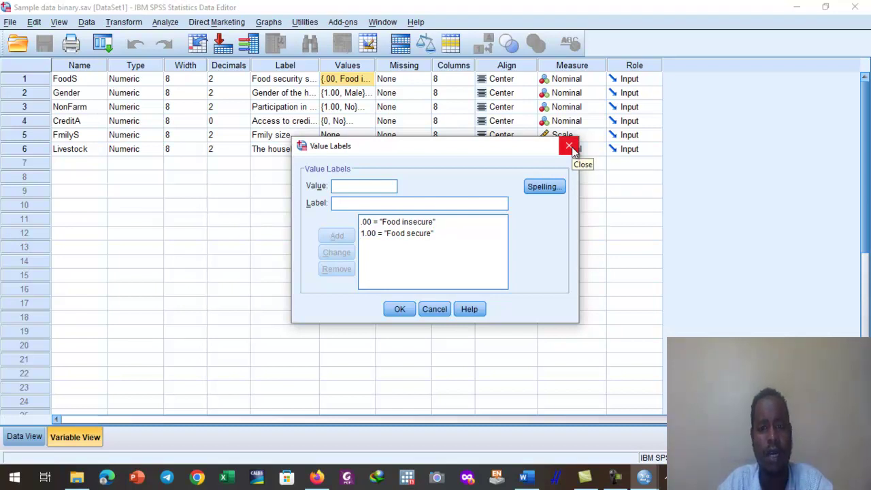
pyautogui.click(570, 147)
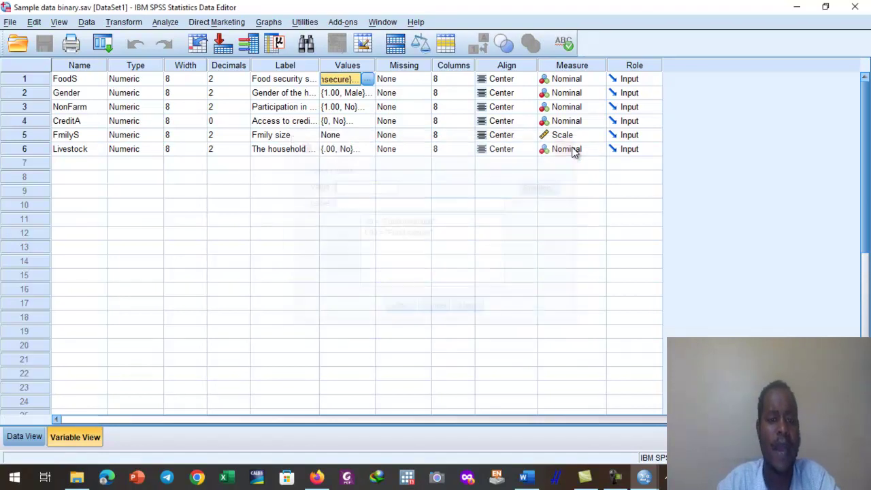
# - Start a binary logistic regression with the variables listed by name, and set FoodS as the dependent variable
pyautogui.click(29, 438)
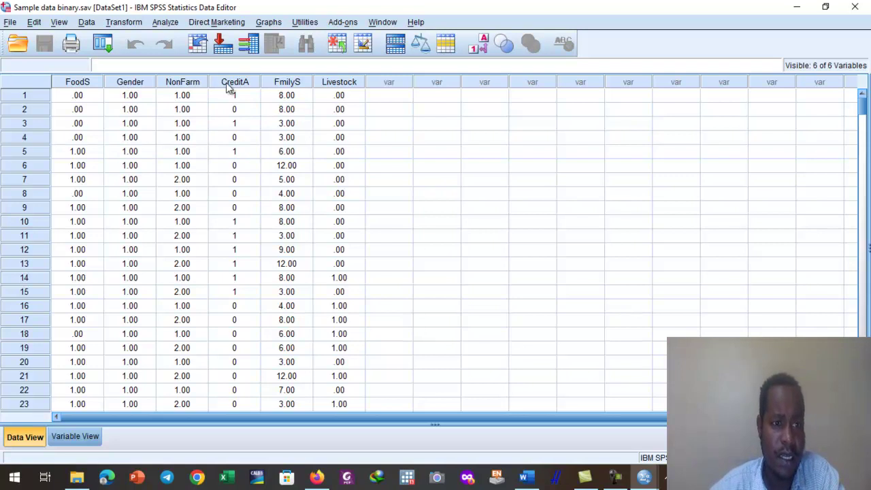
pyautogui.click(164, 23)
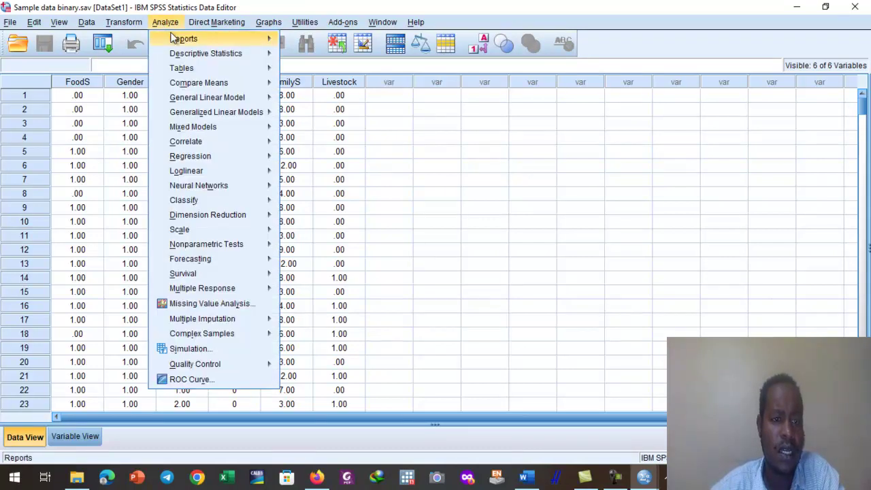
pyautogui.moveTo(183, 40)
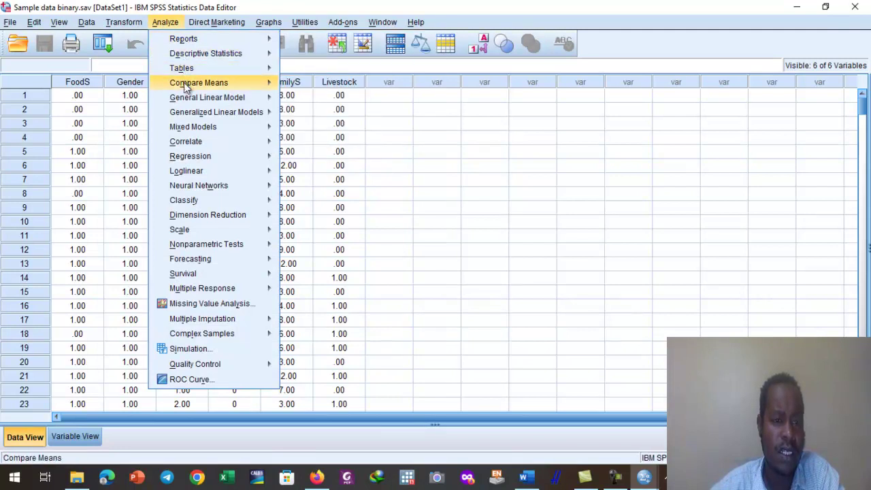
pyautogui.moveTo(189, 145)
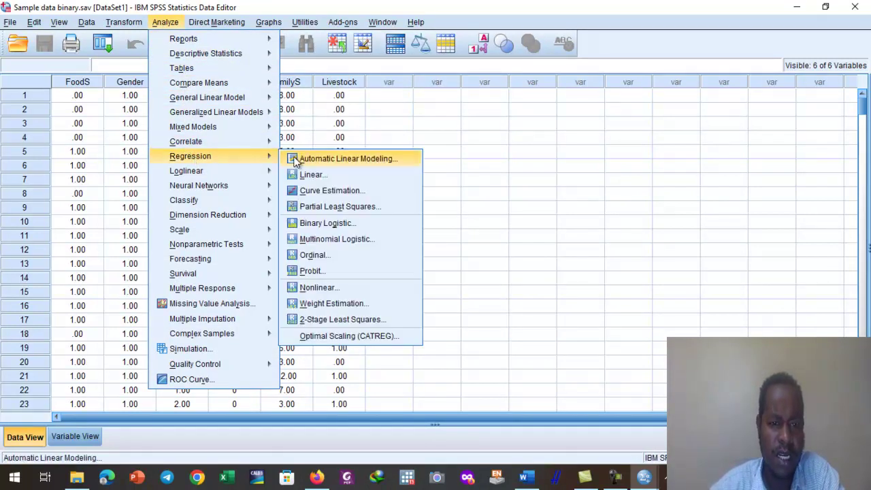
pyautogui.click(348, 224)
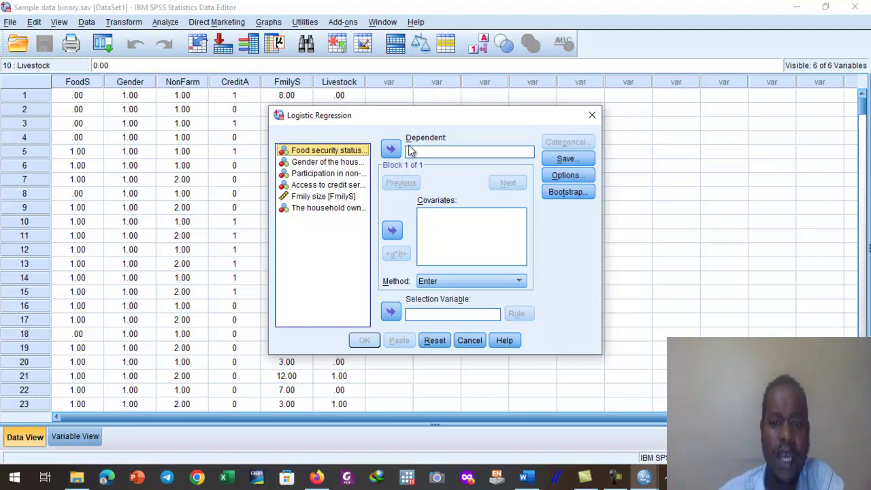
pyautogui.rightClick(350, 154)
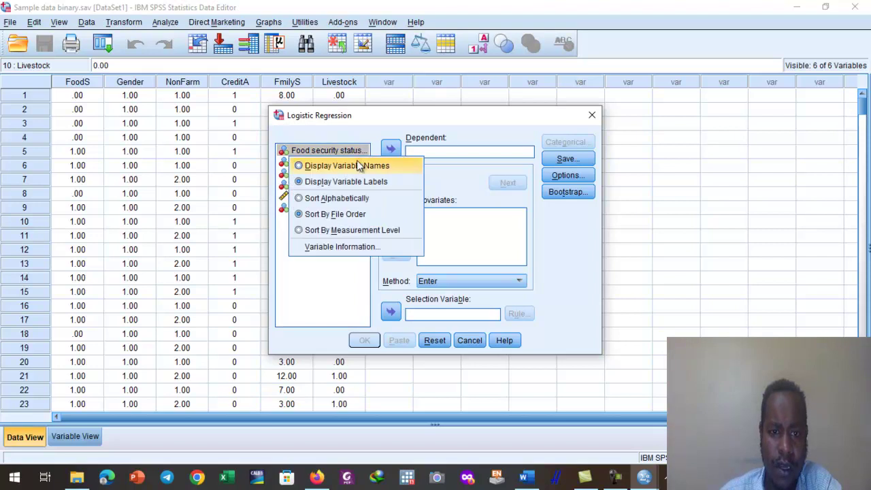
pyautogui.click(317, 169)
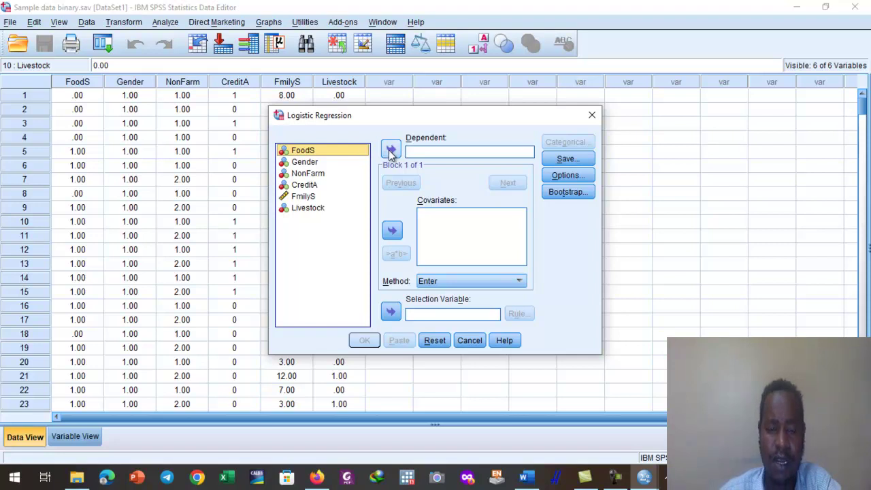
pyautogui.click(391, 151)
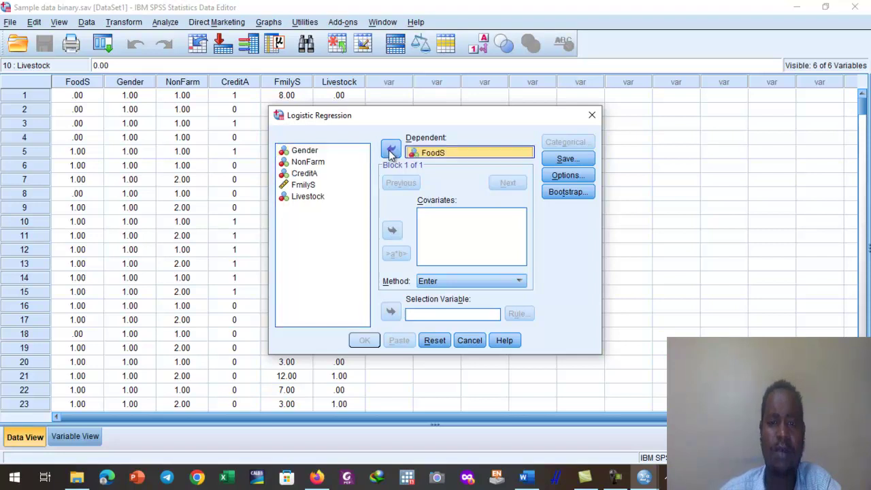
# - Add Gender, NonFarm, CreditA, FmilyS and Livestock as covariates of the logistic regression
pyautogui.click(312, 154)
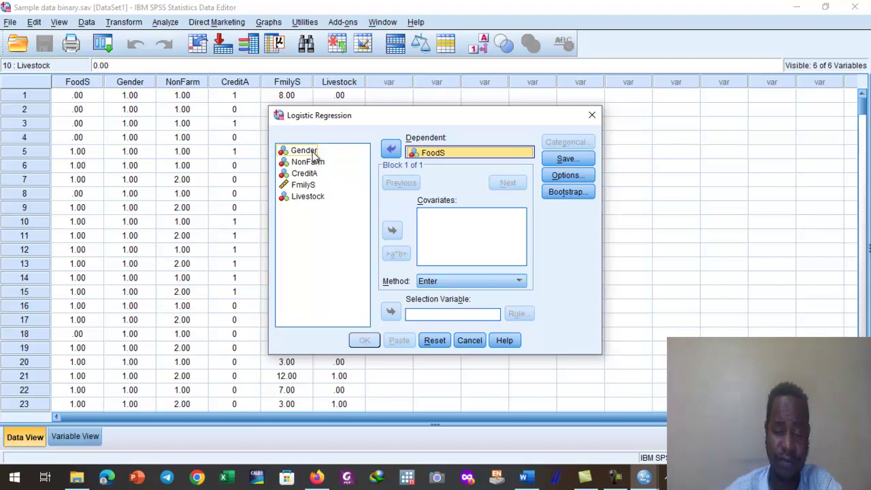
pyautogui.click(312, 151)
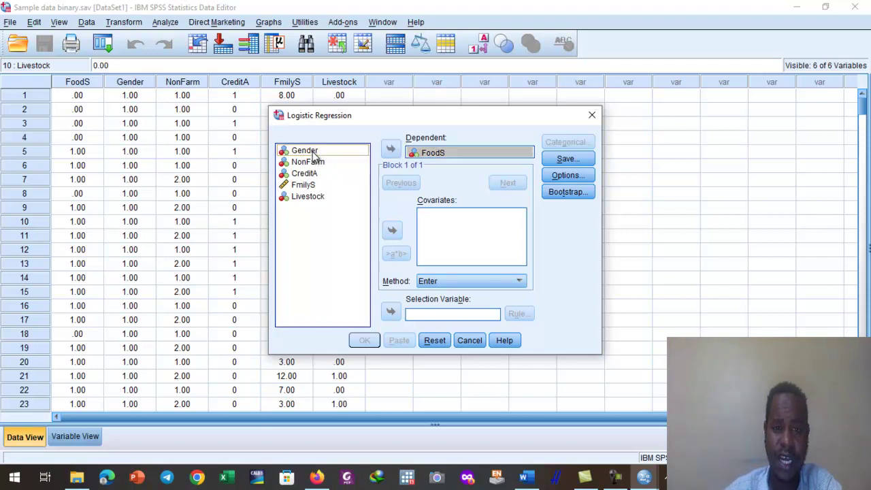
pyautogui.click(392, 231)
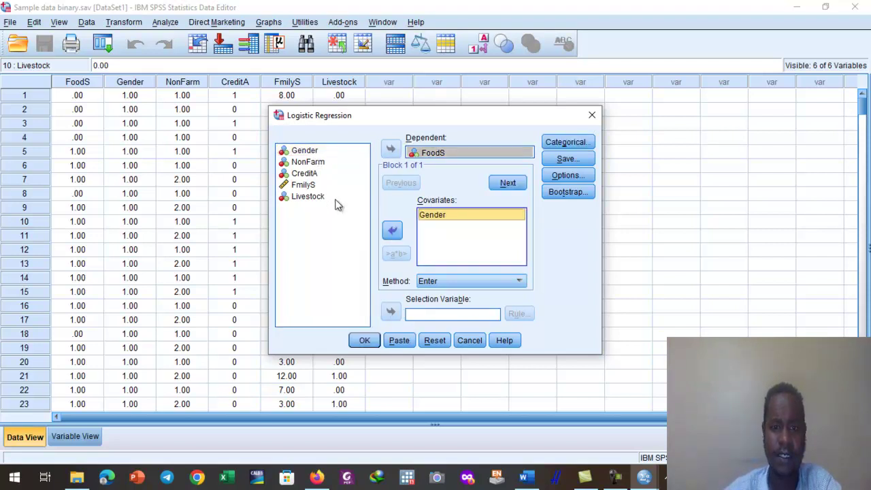
pyautogui.click(303, 164)
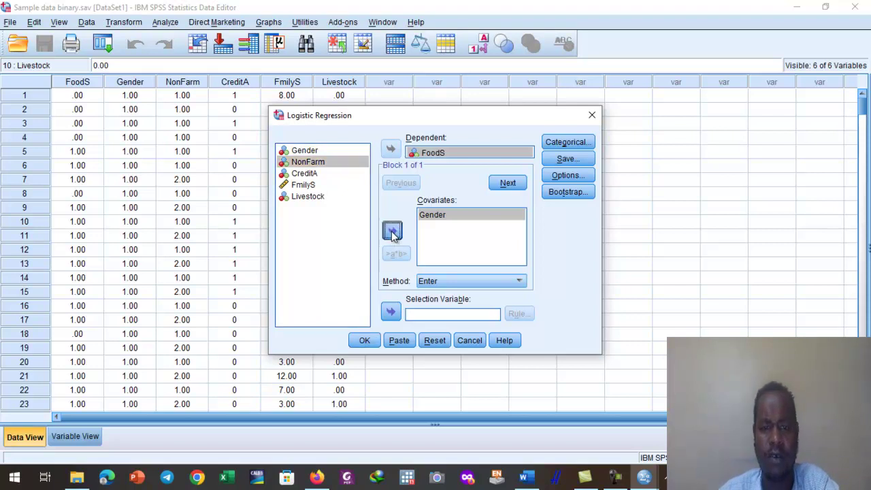
pyautogui.click(392, 231)
pyautogui.click(307, 174)
pyautogui.click(393, 231)
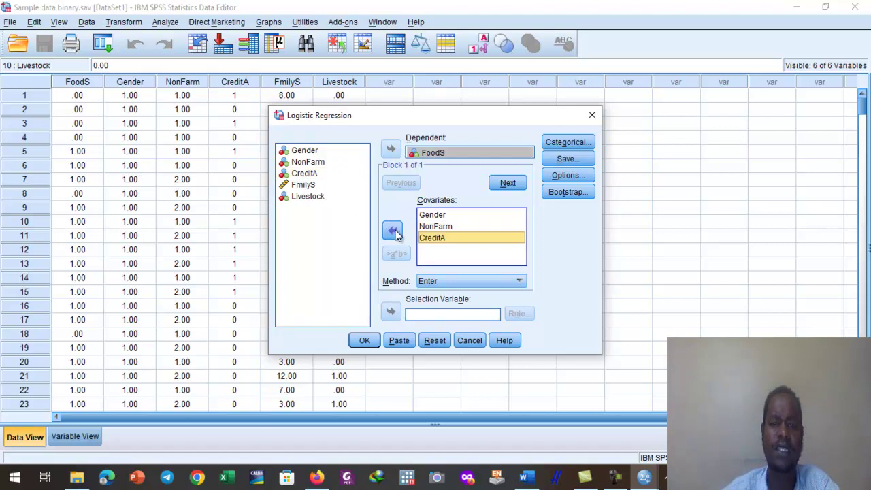
pyautogui.click(304, 186)
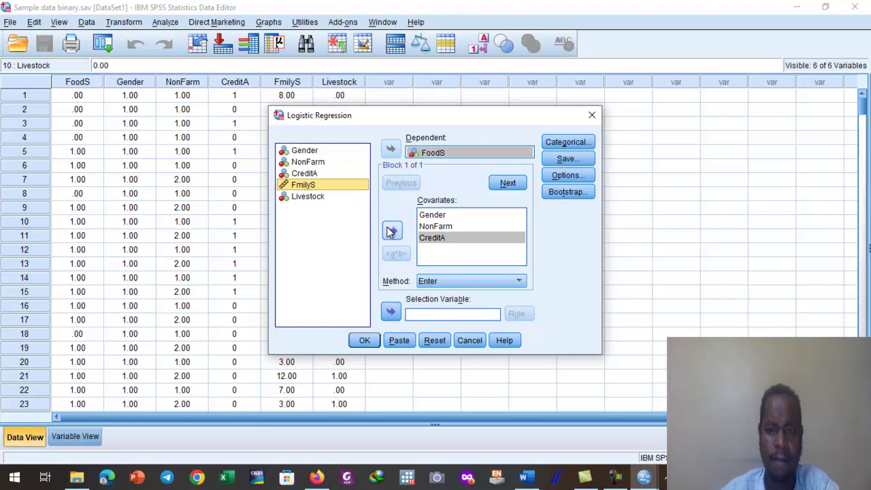
pyautogui.click(392, 231)
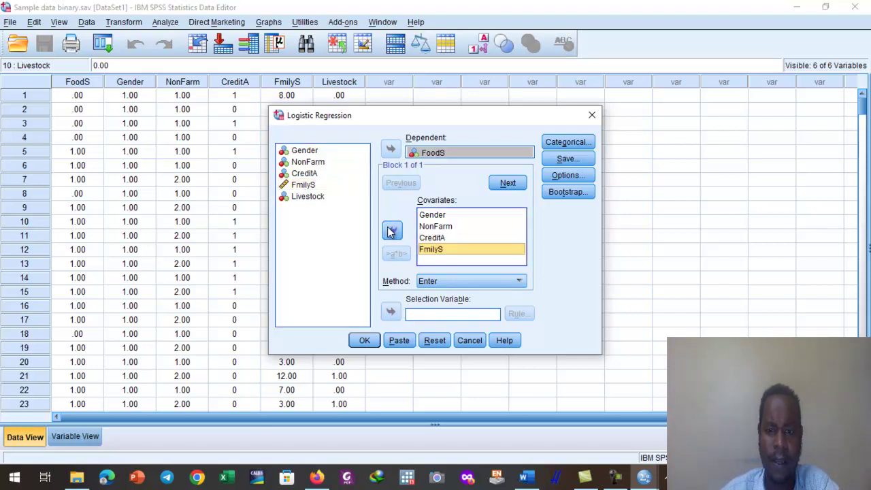
pyautogui.click(299, 197)
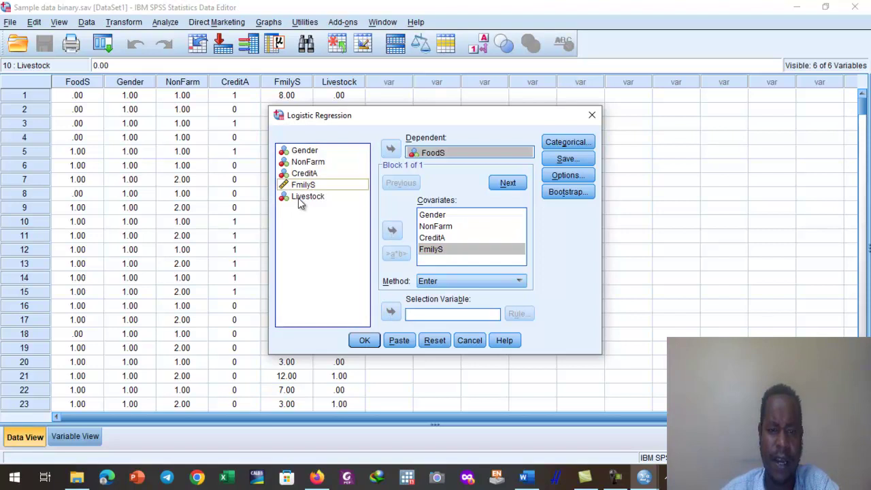
pyautogui.click(392, 233)
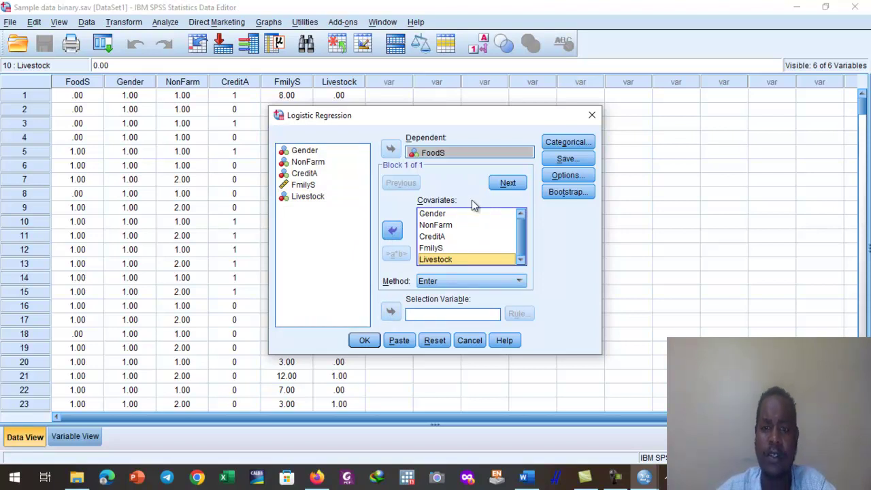
pyautogui.click(577, 141)
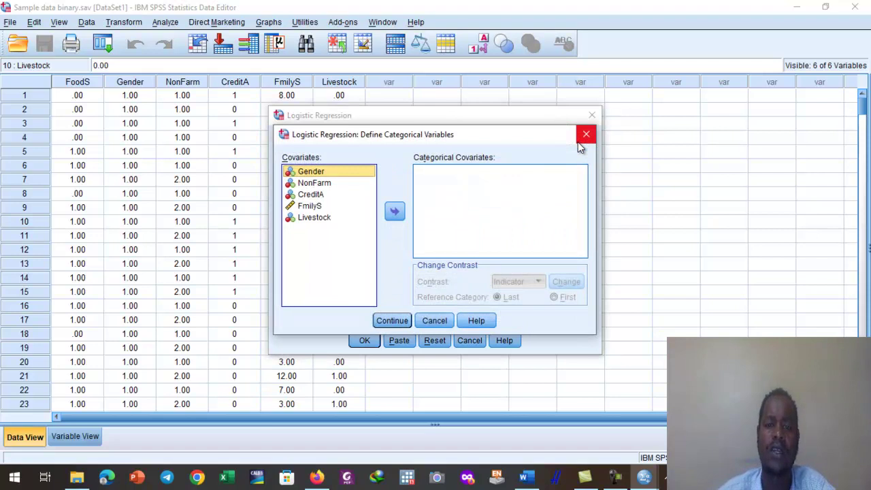
pyautogui.click(338, 184)
pyautogui.click(338, 175)
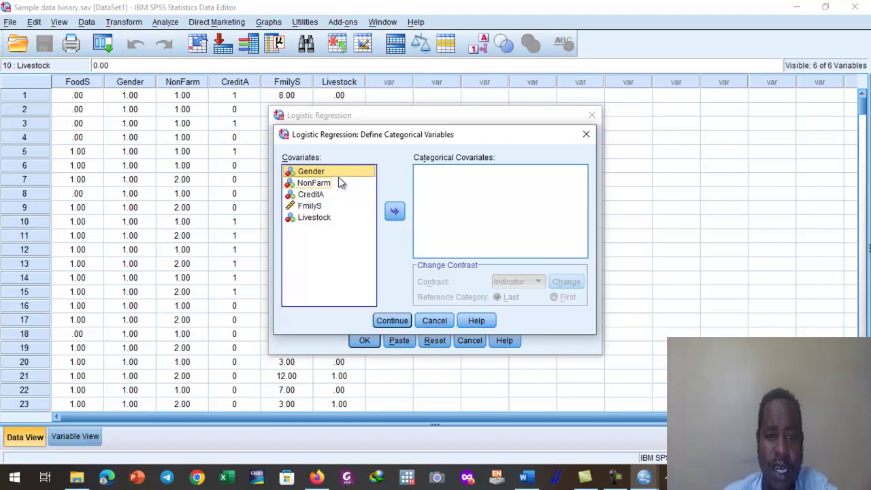
pyautogui.click(316, 184)
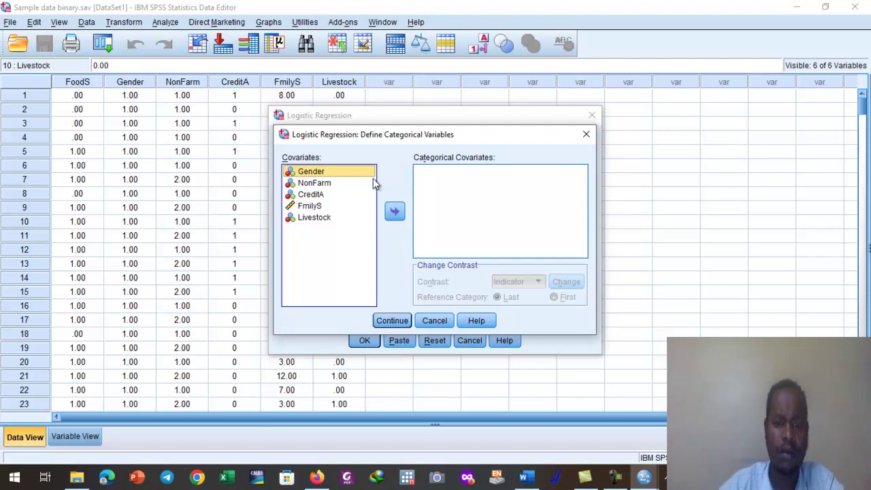
pyautogui.click(586, 135)
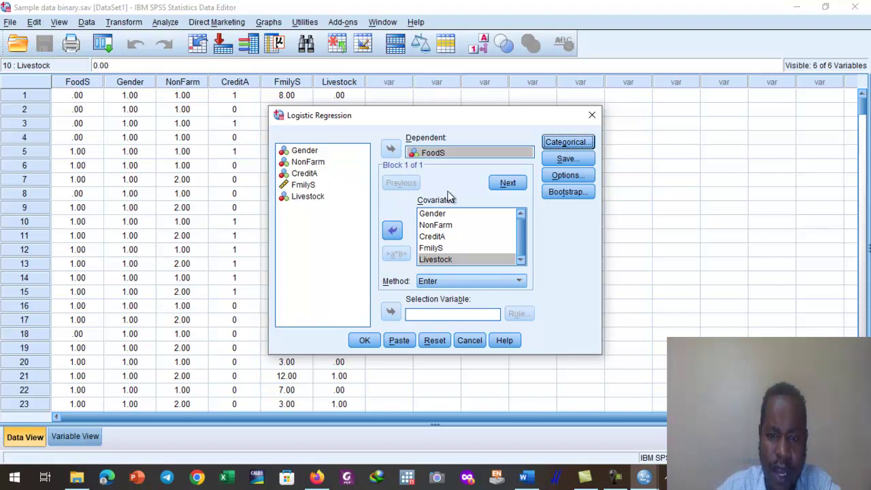
pyautogui.click(296, 155)
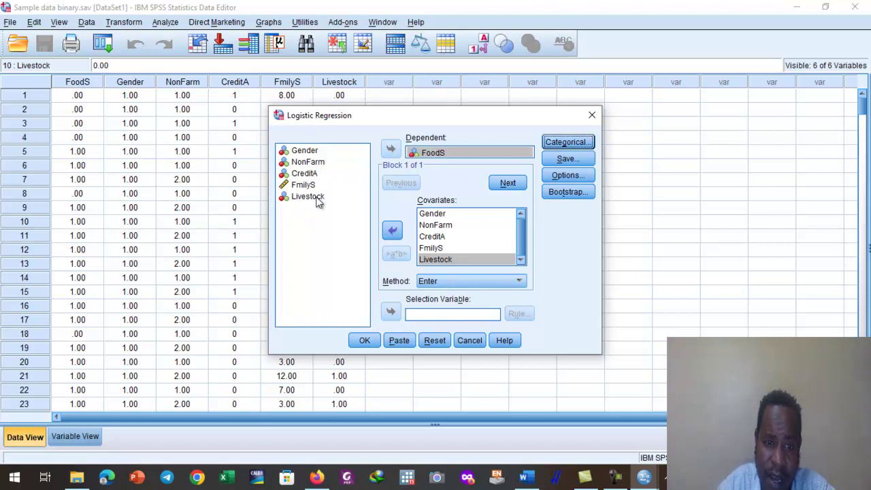
# - Declare Gender, NonFarm, CreditA and Livestock as categorical covariates, keeping the Indicator contrast with the last category as reference
pyautogui.click(563, 143)
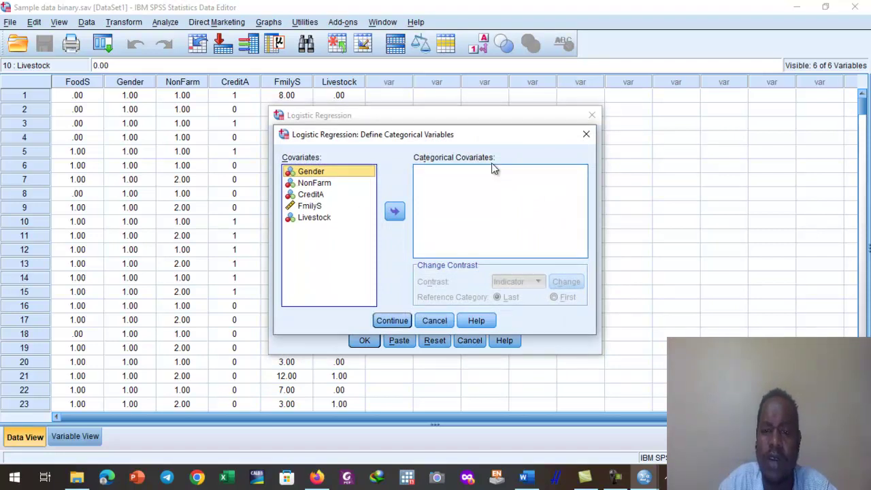
pyautogui.click(402, 213)
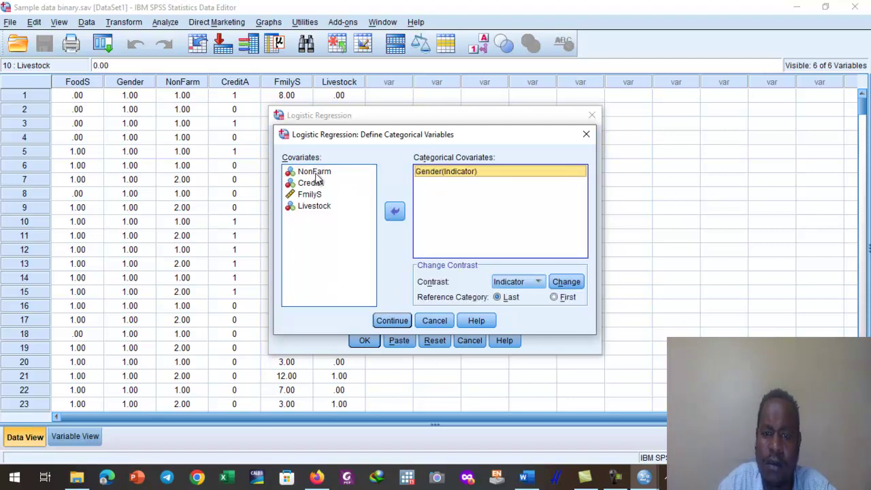
pyautogui.click(317, 177)
pyautogui.click(395, 211)
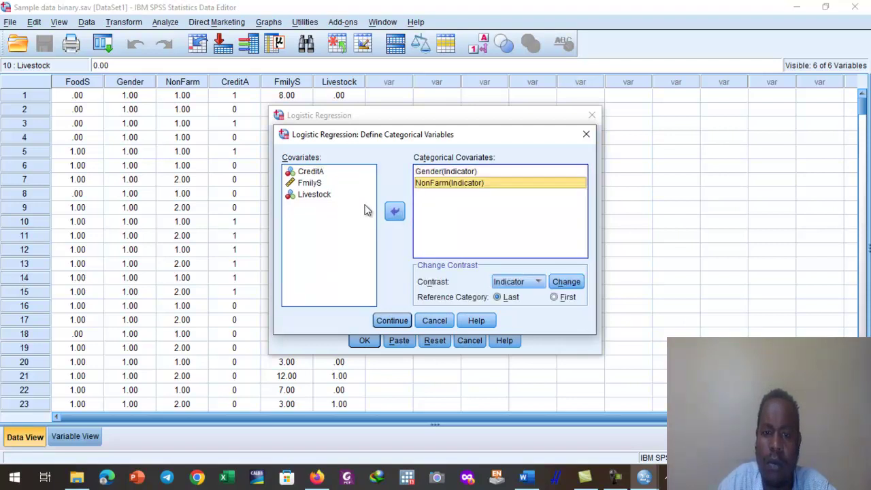
pyautogui.click(311, 173)
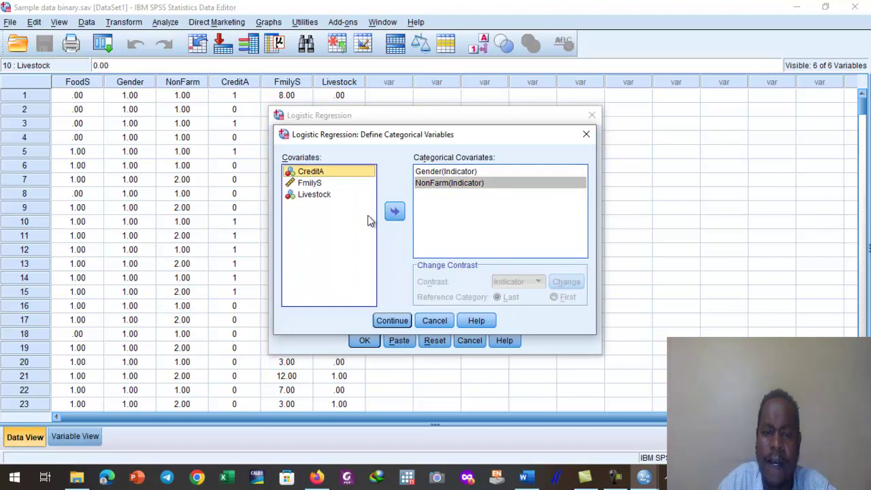
pyautogui.click(395, 211)
pyautogui.click(319, 184)
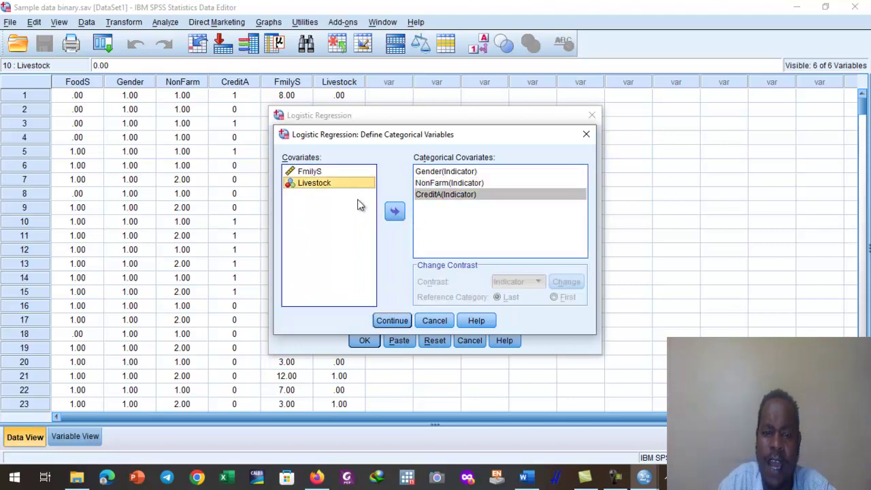
pyautogui.click(393, 212)
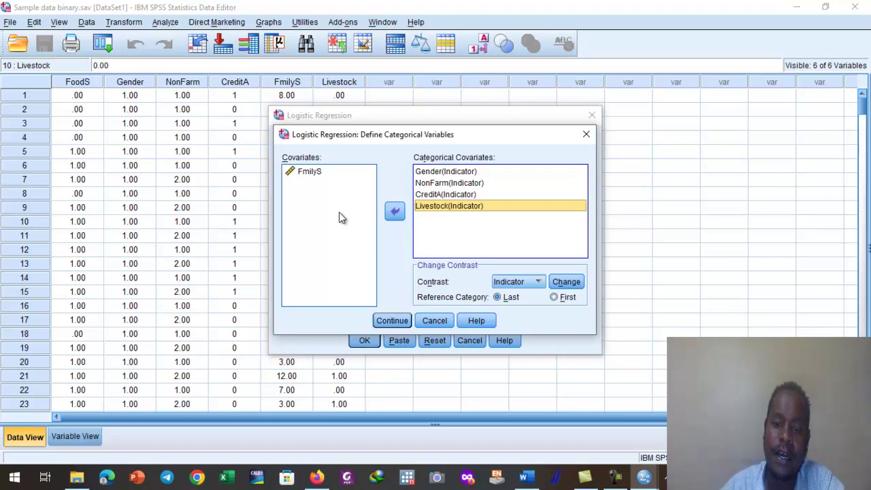
pyautogui.click(392, 320)
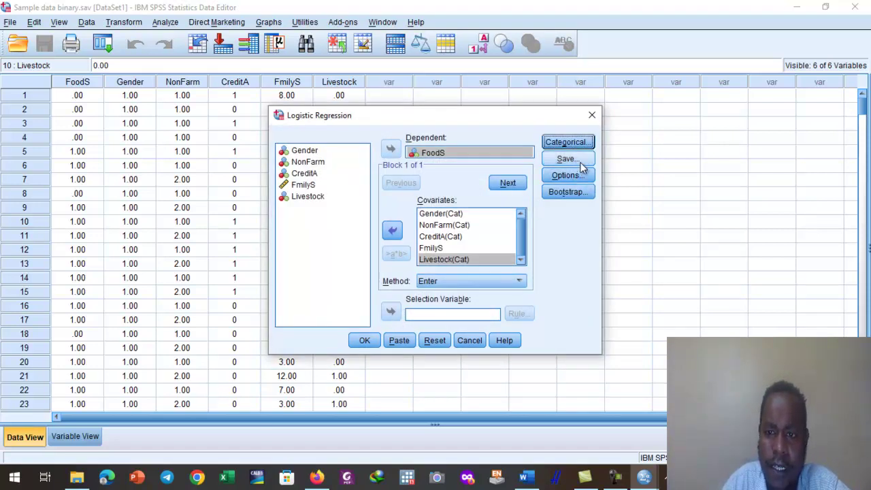
# - Include the Hosmer-Lemeshow goodness-of-fit test and the 95% confidence interval for exp(B) in the regression options
pyautogui.click(571, 176)
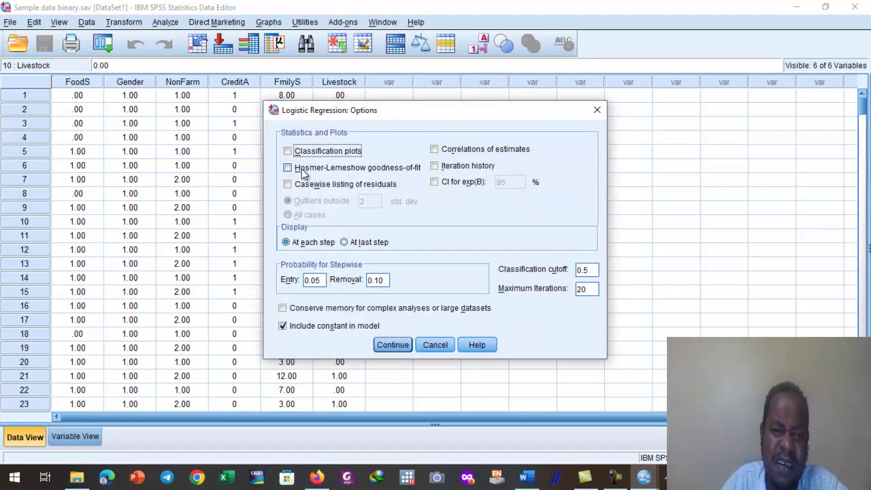
pyautogui.click(303, 175)
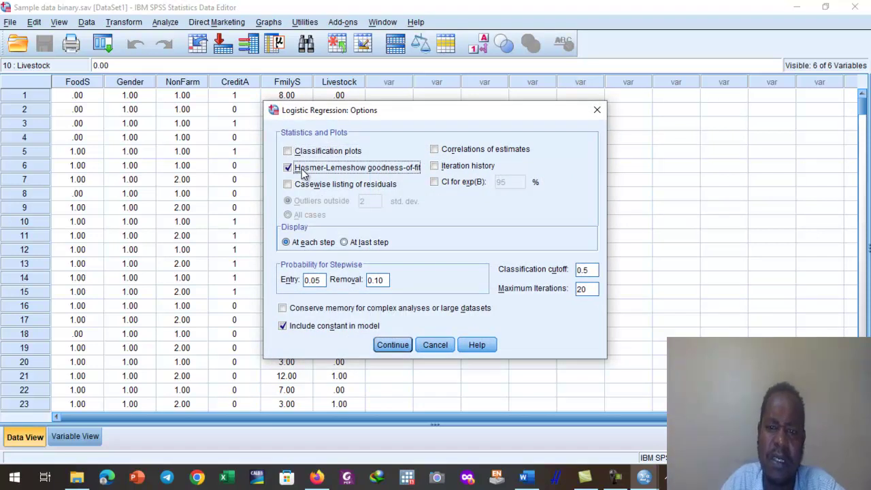
pyautogui.click(435, 184)
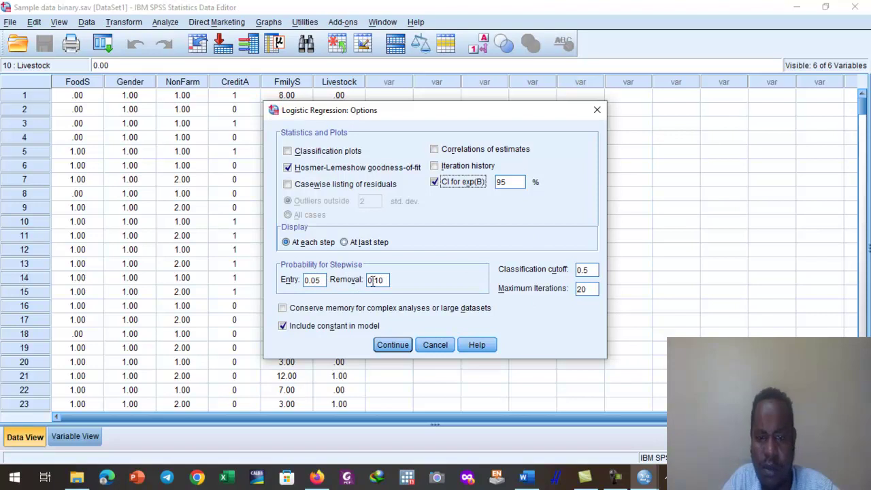
pyautogui.click(403, 344)
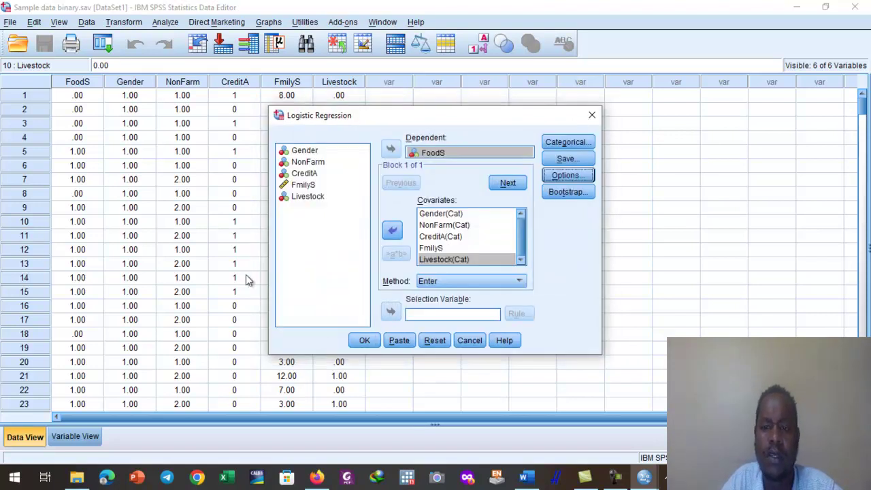
# - Leave the predicted values, residuals and influence statistics unsaved, and run the logistic regression with the Enter method
pyautogui.click(566, 158)
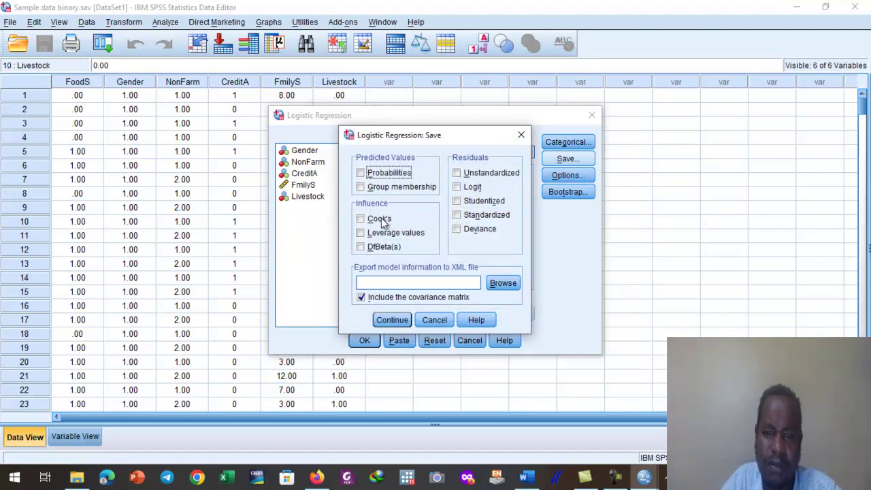
pyautogui.click(390, 320)
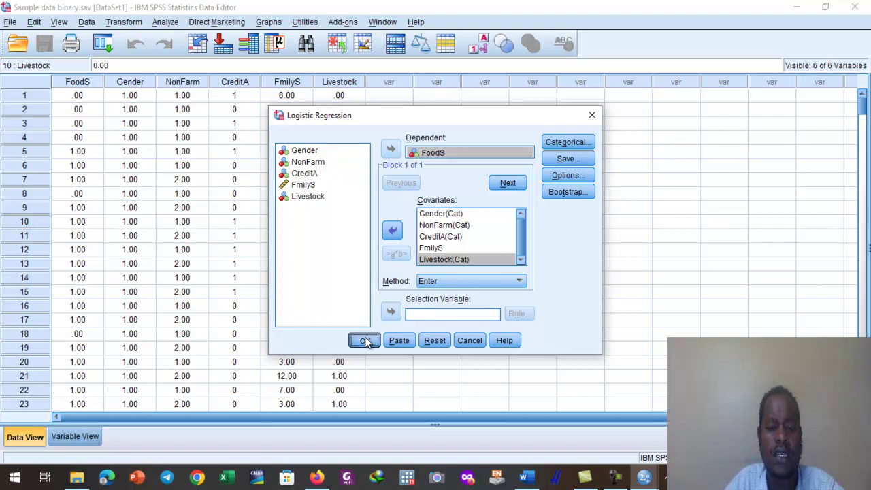
pyautogui.click(365, 340)
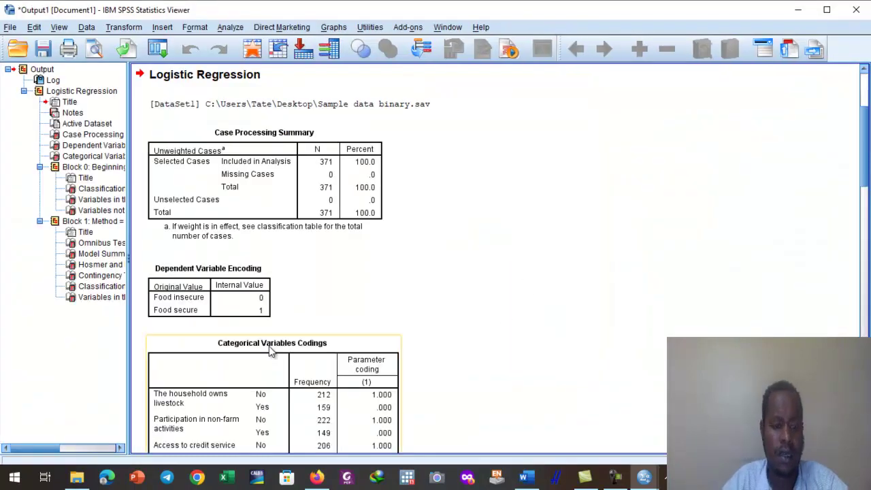
# - Examine the case processing summary, the dependent and categorical variable codings, and the Block 0 tables of the regression output
pyautogui.scroll(-3, 272, 346)
pyautogui.scroll(-20, 270, 351)
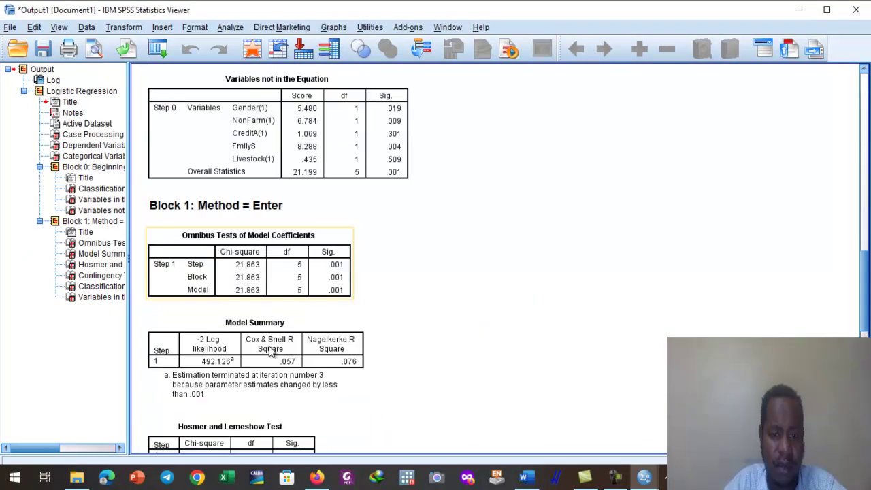
pyautogui.scroll(20, 270, 351)
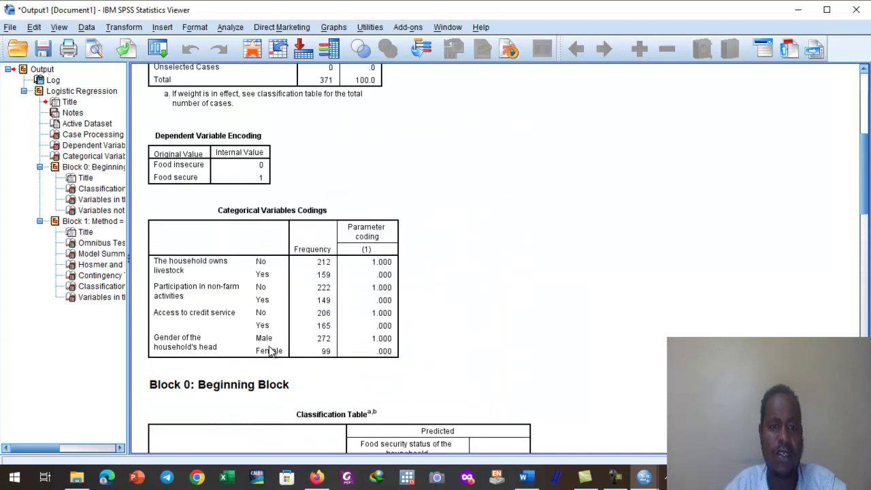
pyautogui.scroll(-10, 270, 351)
pyautogui.scroll(3, 270, 350)
pyautogui.scroll(15, 271, 350)
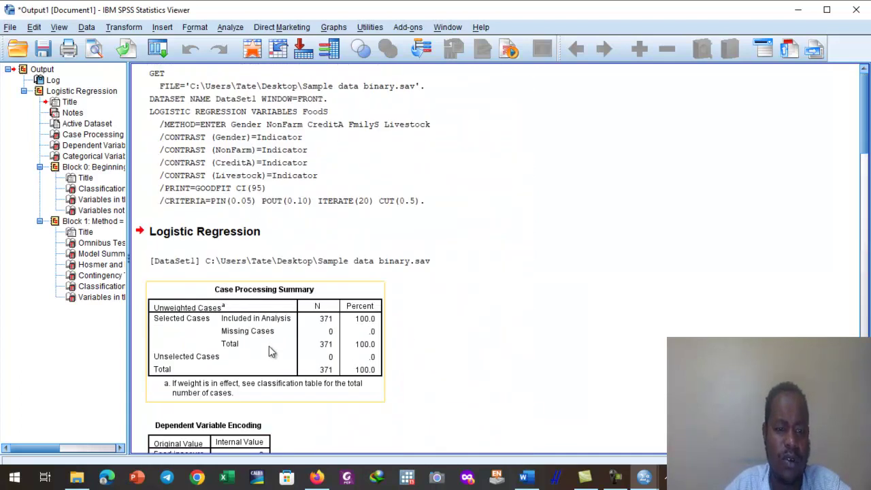
pyautogui.scroll(-9, 270, 350)
pyautogui.scroll(-3, 269, 346)
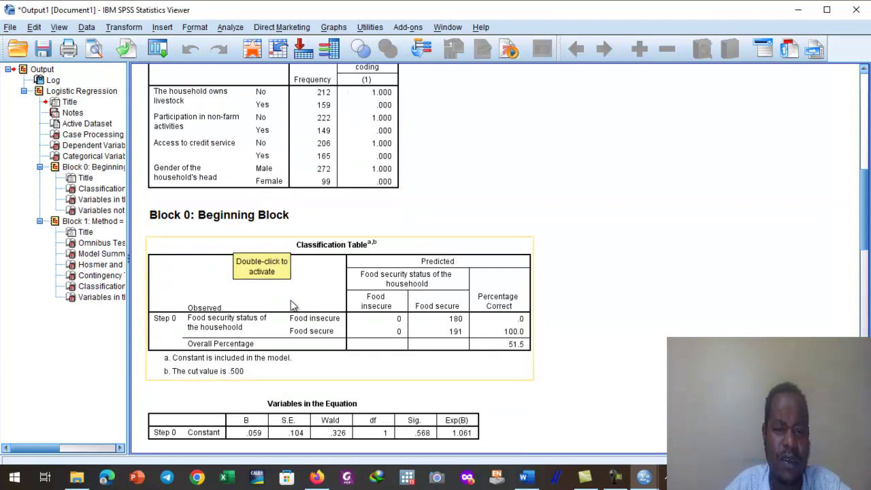
pyautogui.scroll(-2, 285, 327)
pyautogui.scroll(-6, 285, 327)
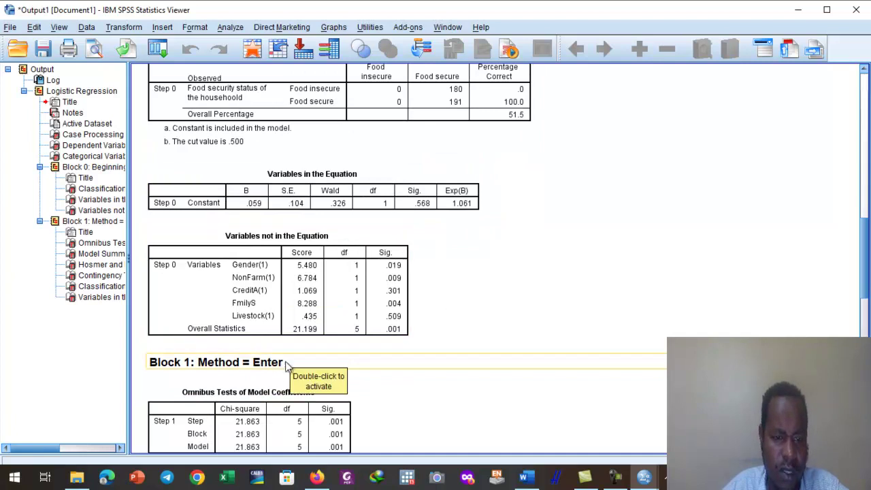
pyautogui.scroll(-2, 134, 400)
pyautogui.scroll(-4, 133, 394)
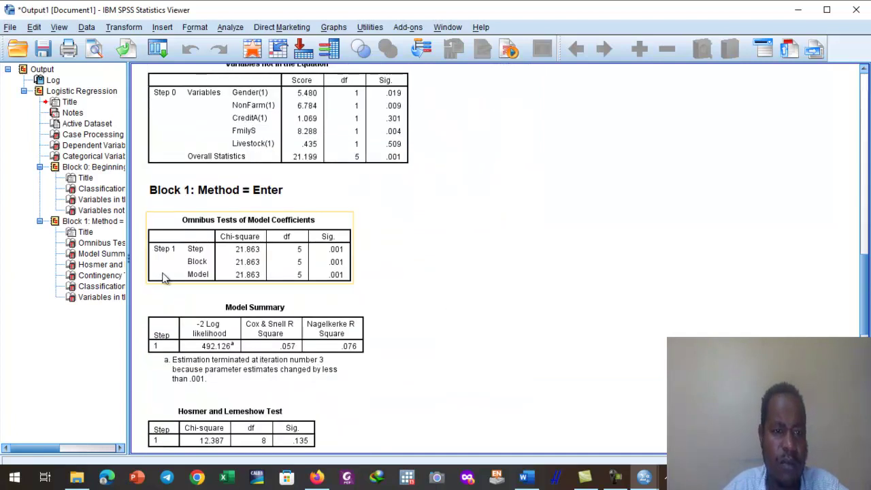
pyautogui.scroll(18, 300, 166)
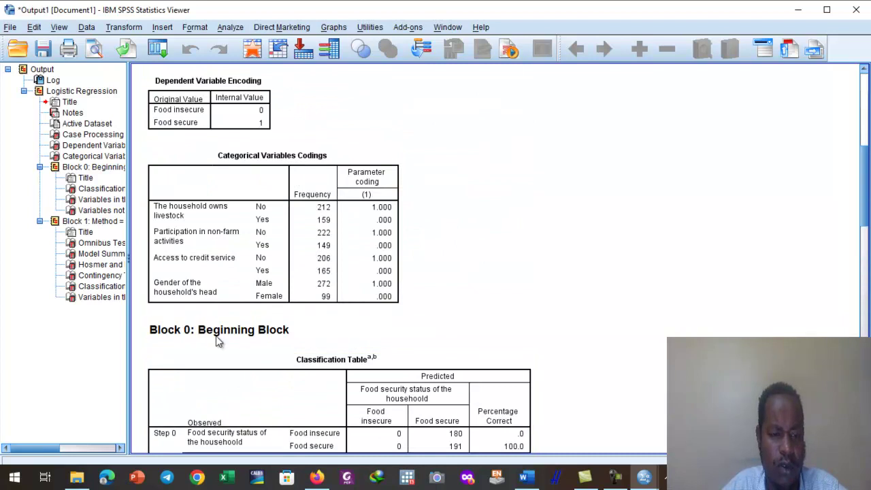
pyautogui.scroll(-8, 198, 350)
pyautogui.scroll(-10, 198, 344)
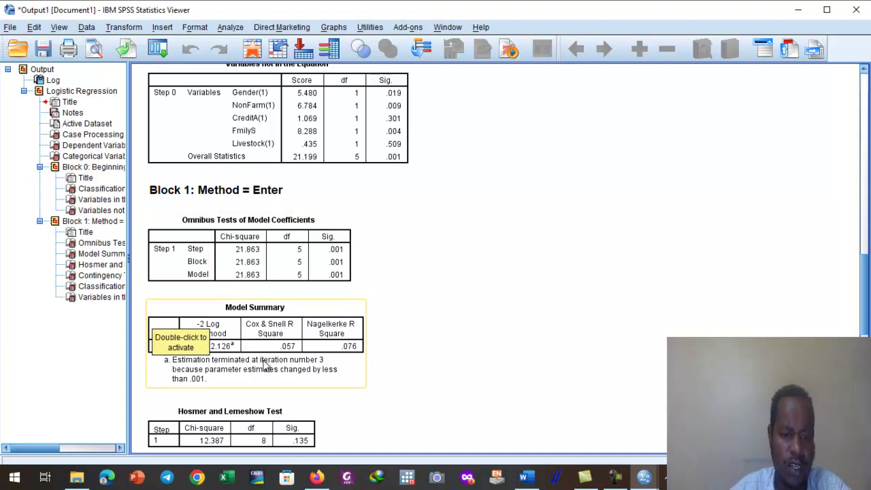
# - Review the Block 1 results, from the omnibus tests and model summary through the Hosmer and Lemeshow test to the coefficients table
pyautogui.scroll(-2, 163, 384)
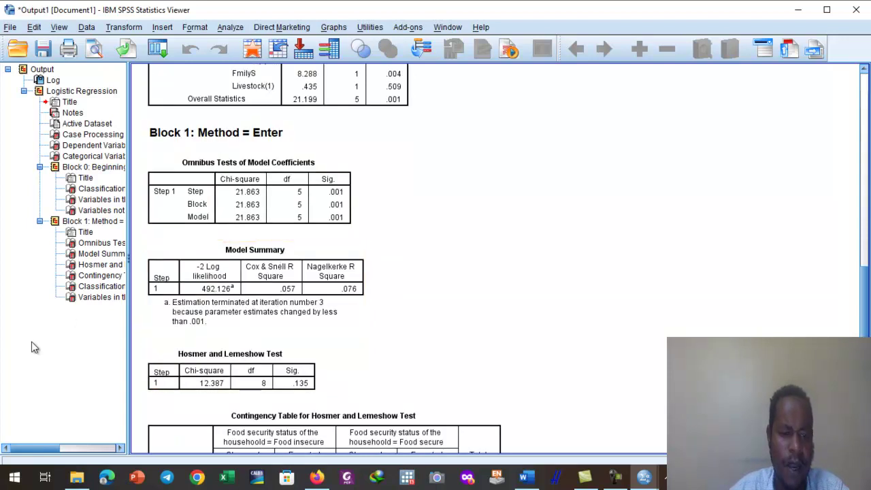
pyautogui.scroll(-4, 167, 398)
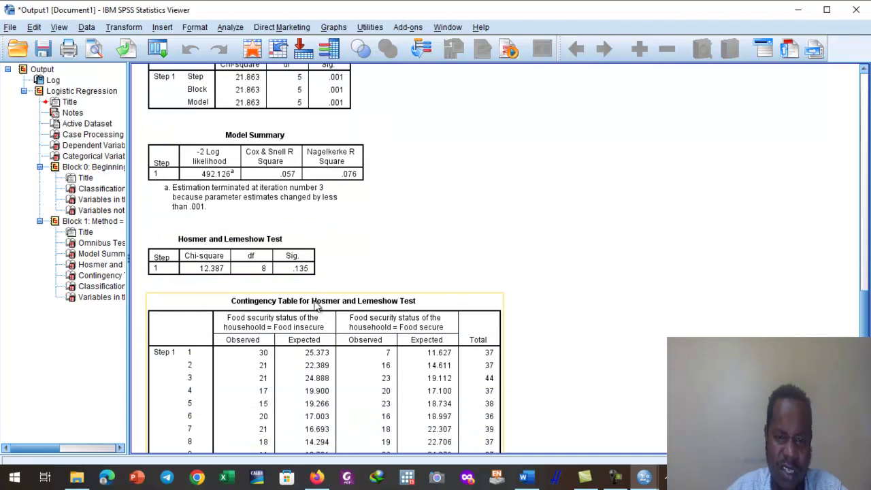
pyautogui.scroll(-8, 391, 351)
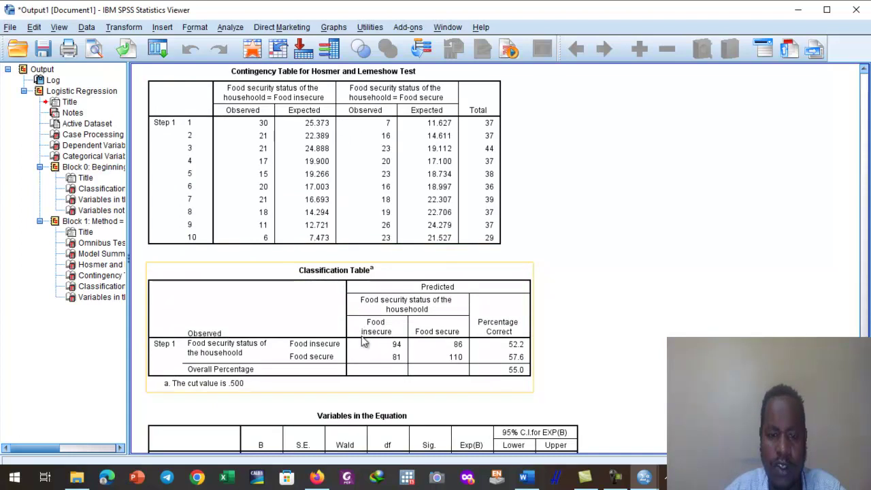
pyautogui.scroll(-4, 368, 329)
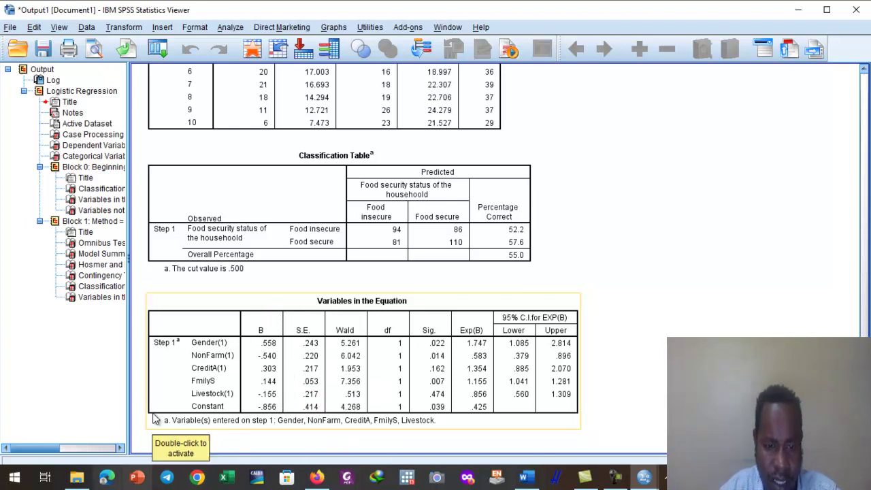
pyautogui.scroll(5, 252, 327)
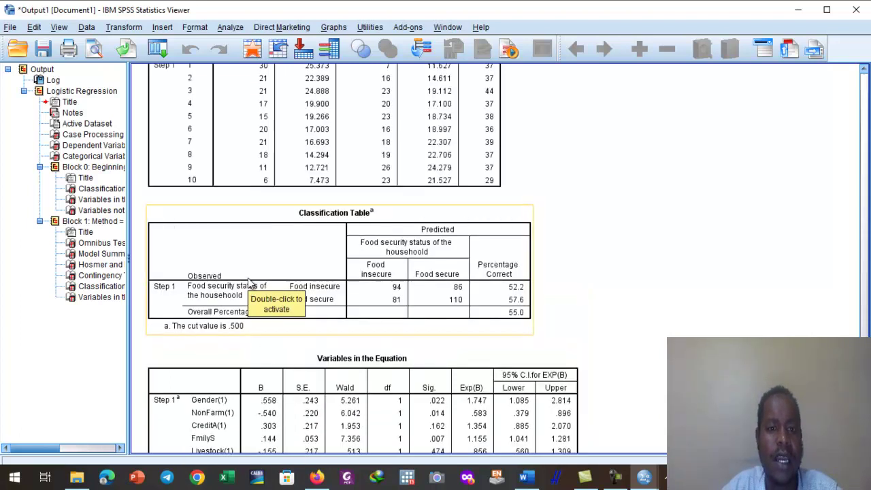
pyautogui.scroll(1, 249, 283)
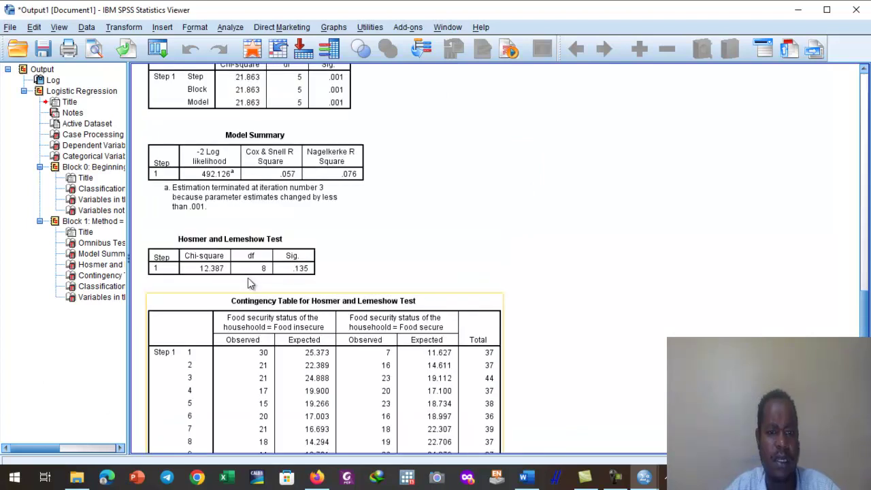
pyautogui.scroll(2, 248, 282)
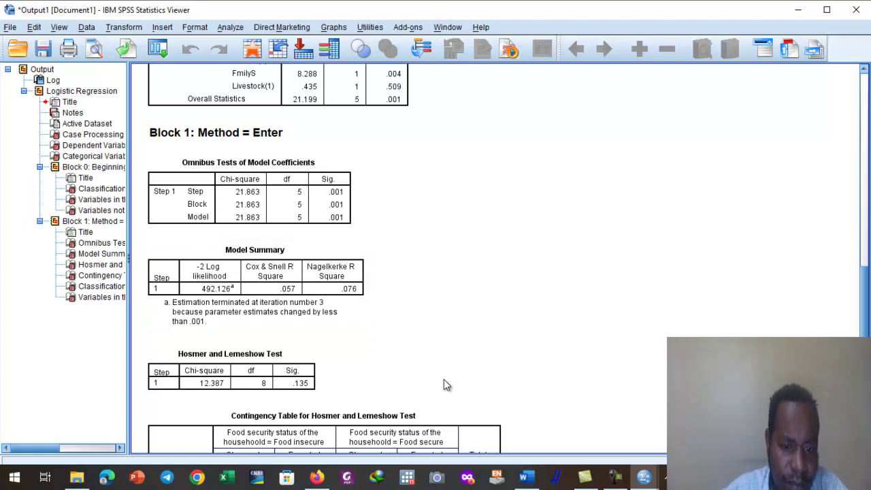
pyautogui.scroll(-2, 444, 379)
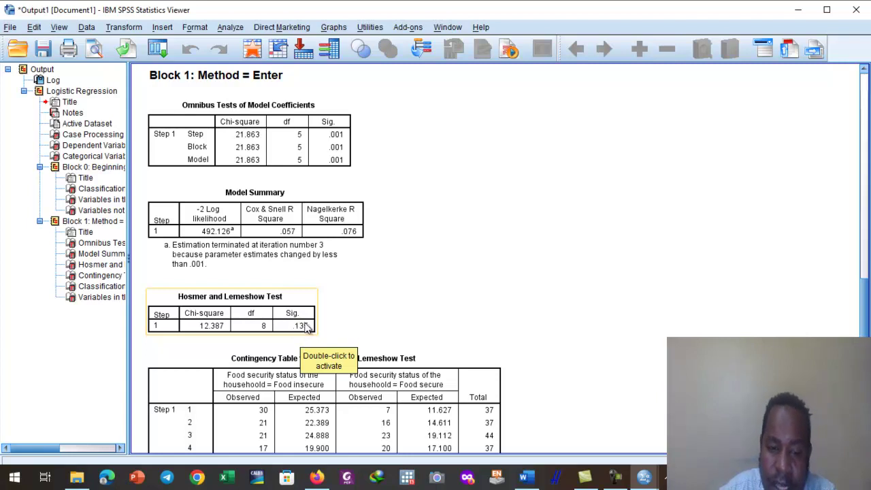
# - Examine the Hosmer and Lemeshow contingency table, the Block 1 classification table and the coefficients in Variables in the Equation
pyautogui.click(396, 350)
pyautogui.scroll(-3, 395, 350)
pyautogui.scroll(-2, 393, 352)
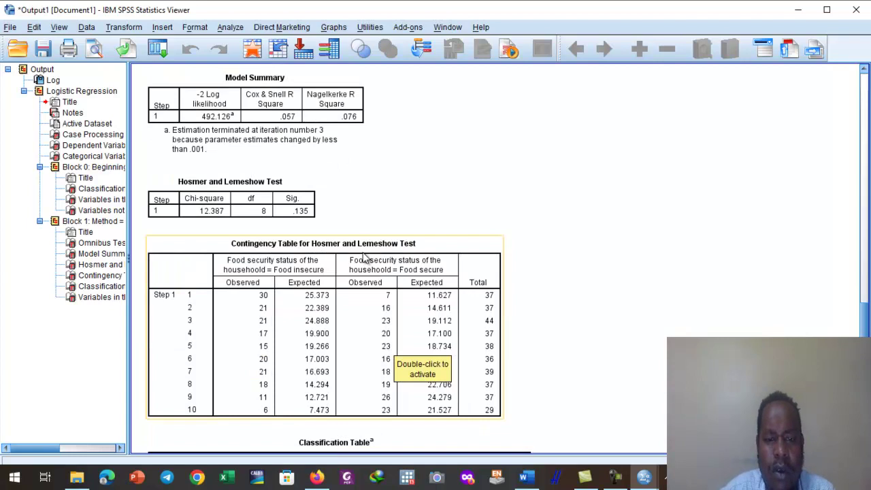
pyautogui.scroll(-10, 342, 321)
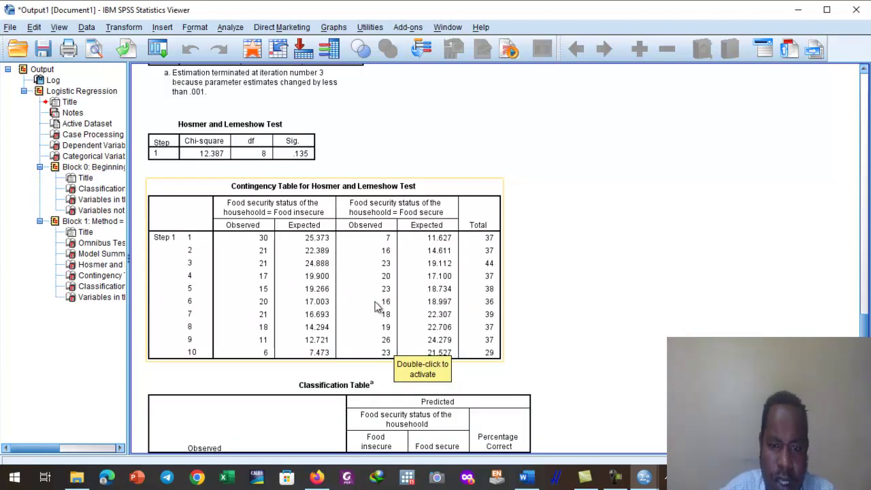
pyautogui.click(380, 307)
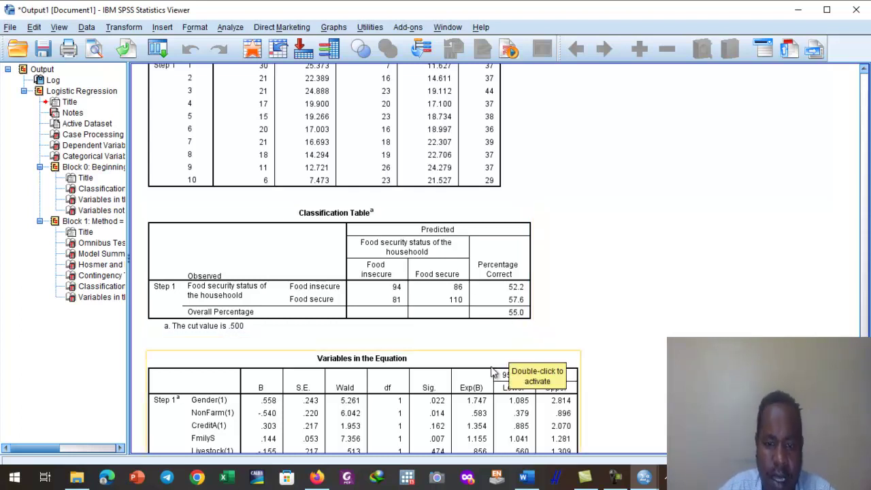
pyautogui.scroll(-2, 518, 320)
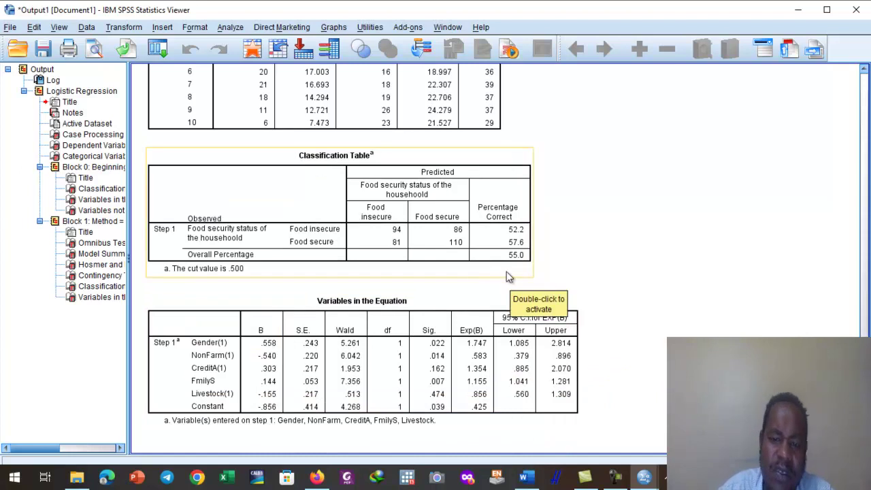
pyautogui.scroll(-1, 95, 369)
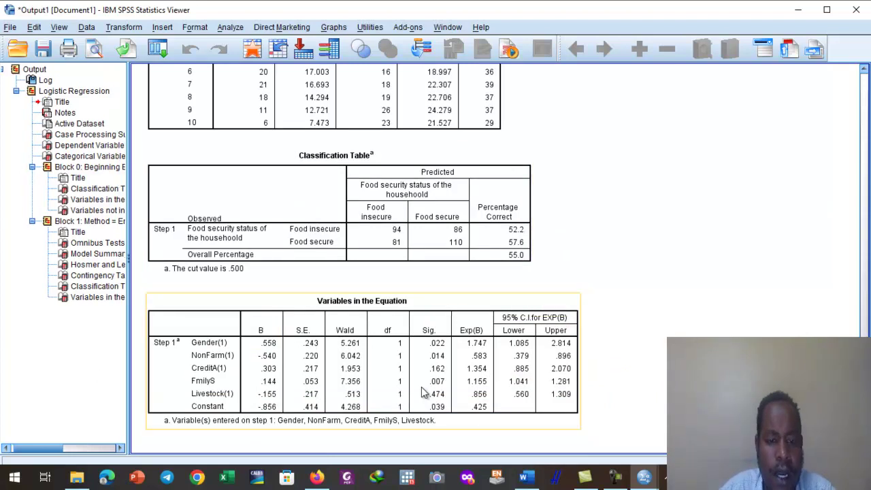
pyautogui.scroll(-1, 422, 387)
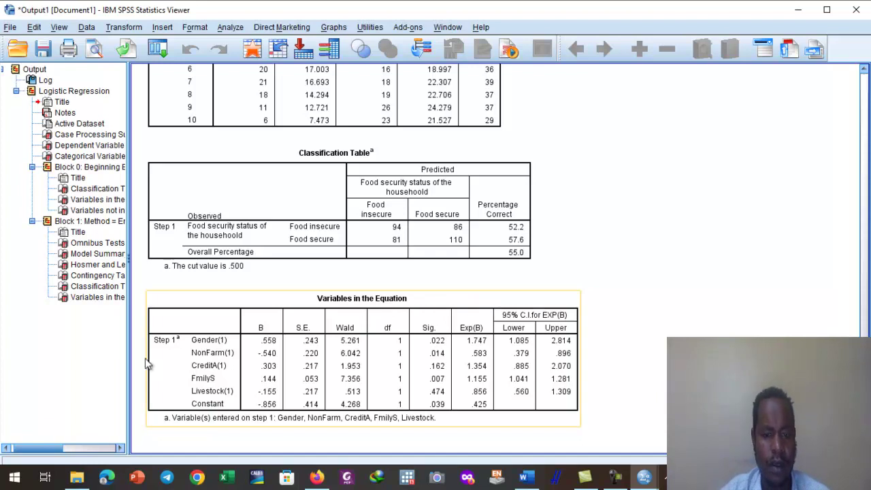
pyautogui.click(528, 269)
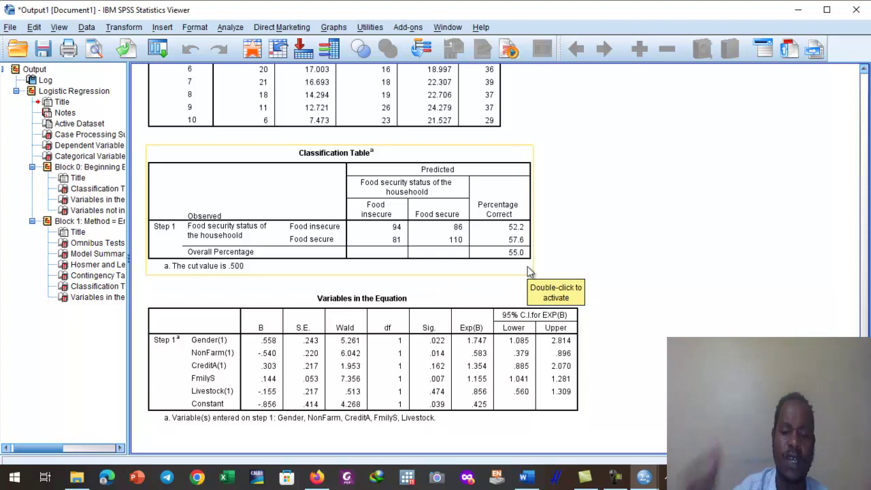
pyautogui.click(371, 285)
pyautogui.click(411, 228)
pyautogui.click(468, 286)
pyautogui.click(459, 296)
pyautogui.click(370, 282)
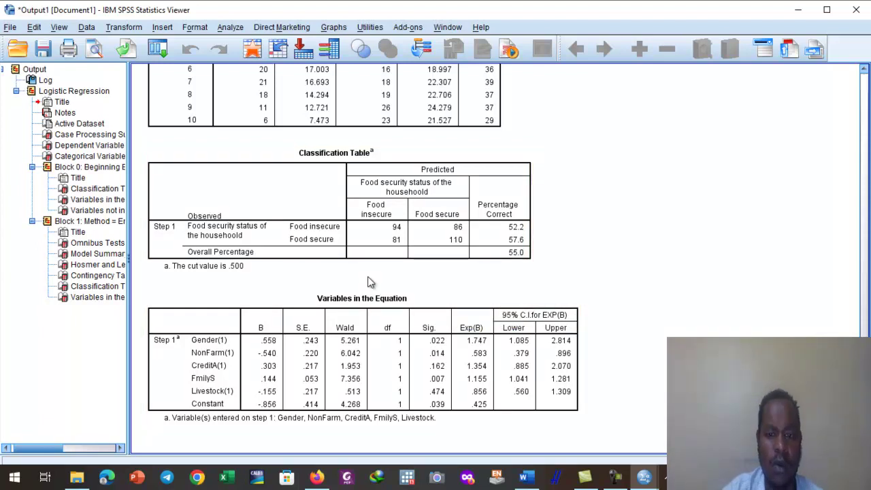